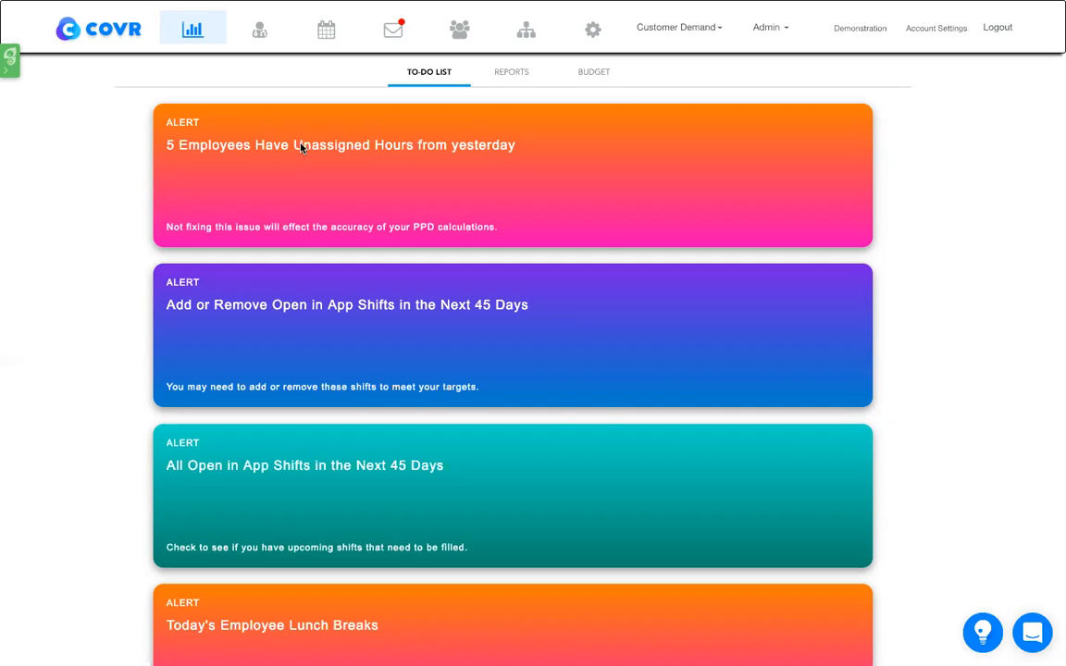
Review the list of employees with unassigned hours from yesterday and close it.
{"action": "left_click", "coordinate": [302, 144]}
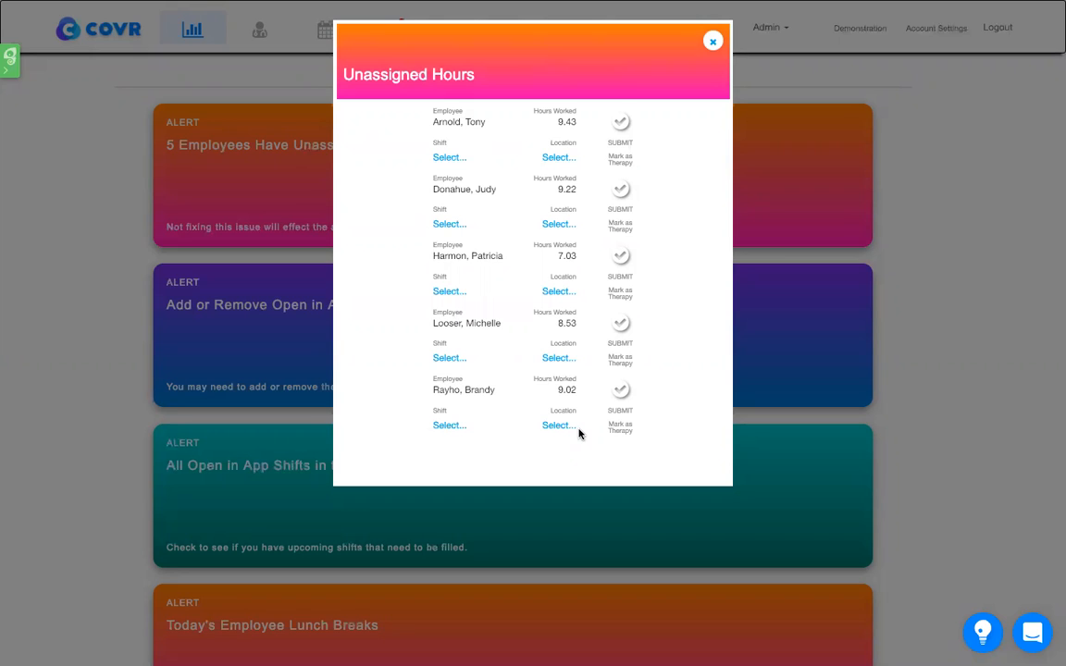
{"action": "left_click", "coordinate": [712, 41]}
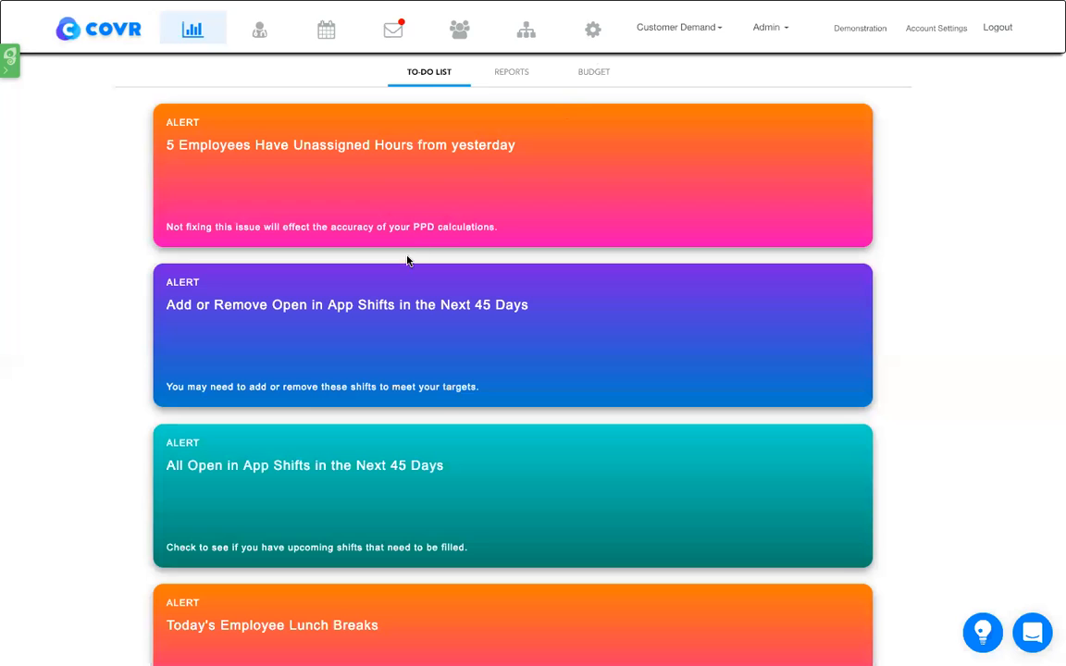
In the alert for adding or removing Open in App shifts, examine the Nursing Direct department's CNA Day 12 shift day by day.
{"action": "scroll", "coordinate": [383, 309], "scroll_direction": "down", "scroll_amount": 1}
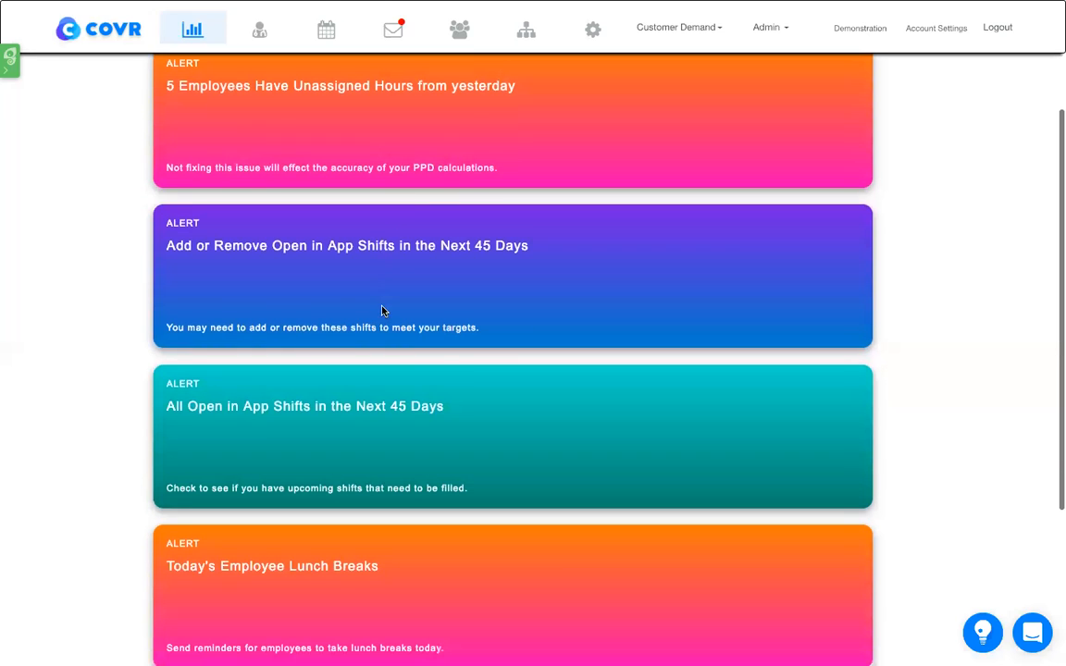
{"action": "left_click", "coordinate": [366, 249]}
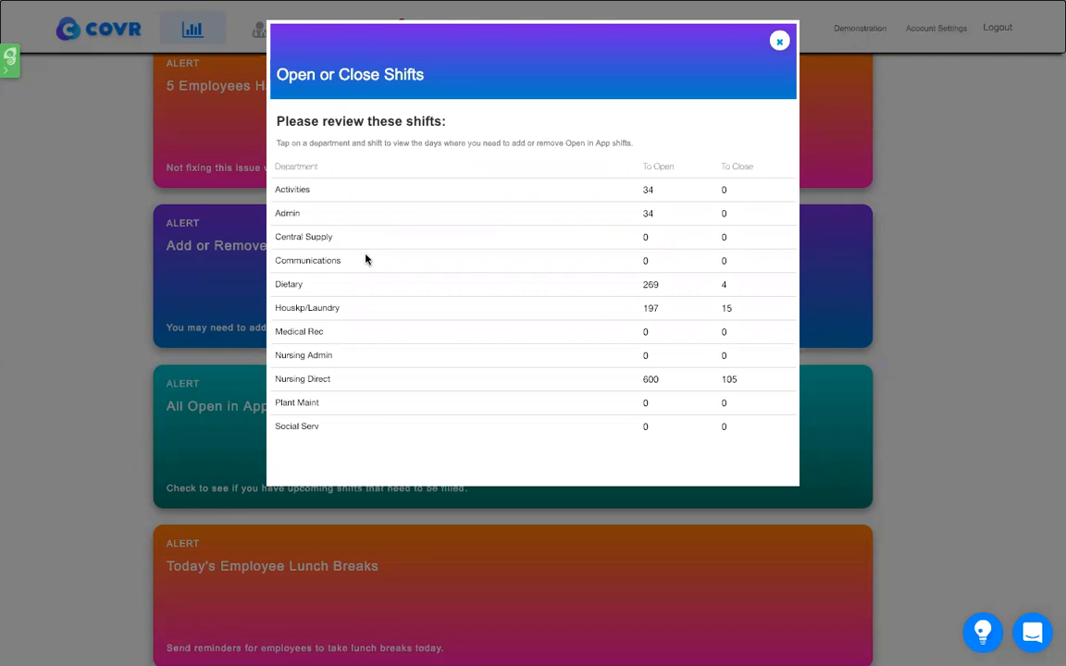
{"action": "left_click", "coordinate": [302, 379]}
{"action": "scroll", "coordinate": [453, 341], "scroll_direction": "down", "scroll_amount": 5}
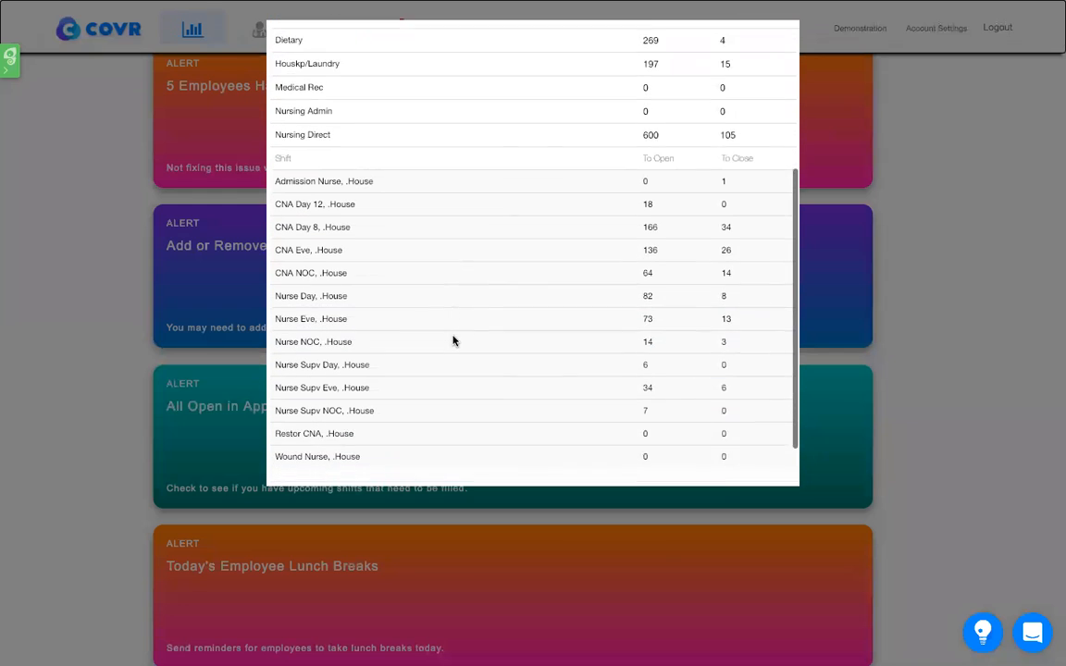
{"action": "scroll", "coordinate": [444, 320], "scroll_direction": "down", "scroll_amount": 1}
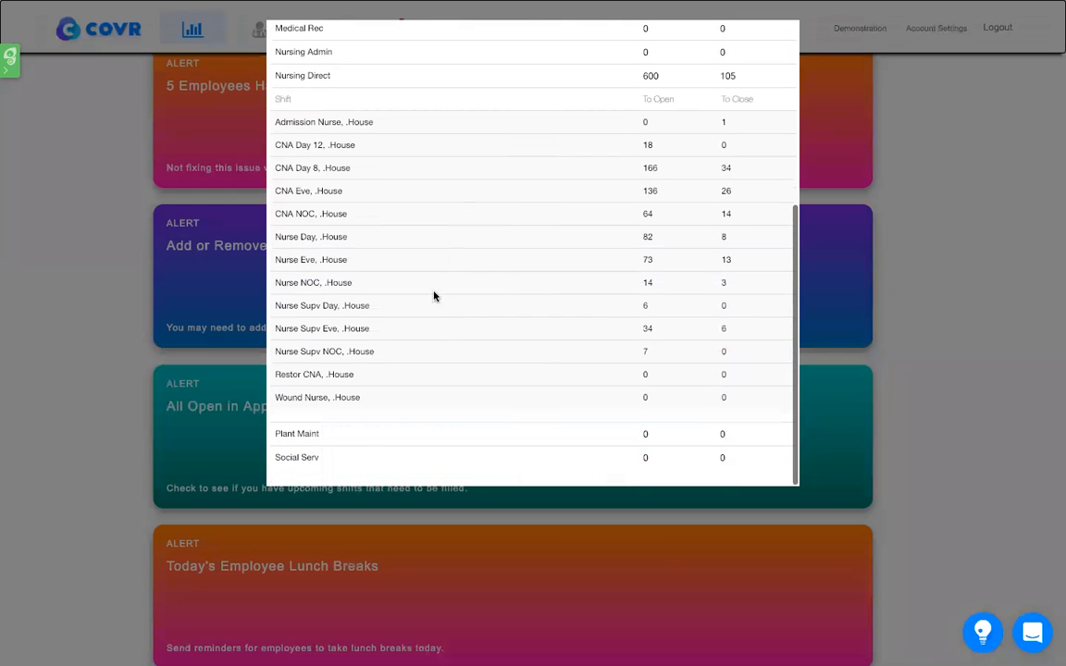
{"action": "left_click", "coordinate": [322, 144]}
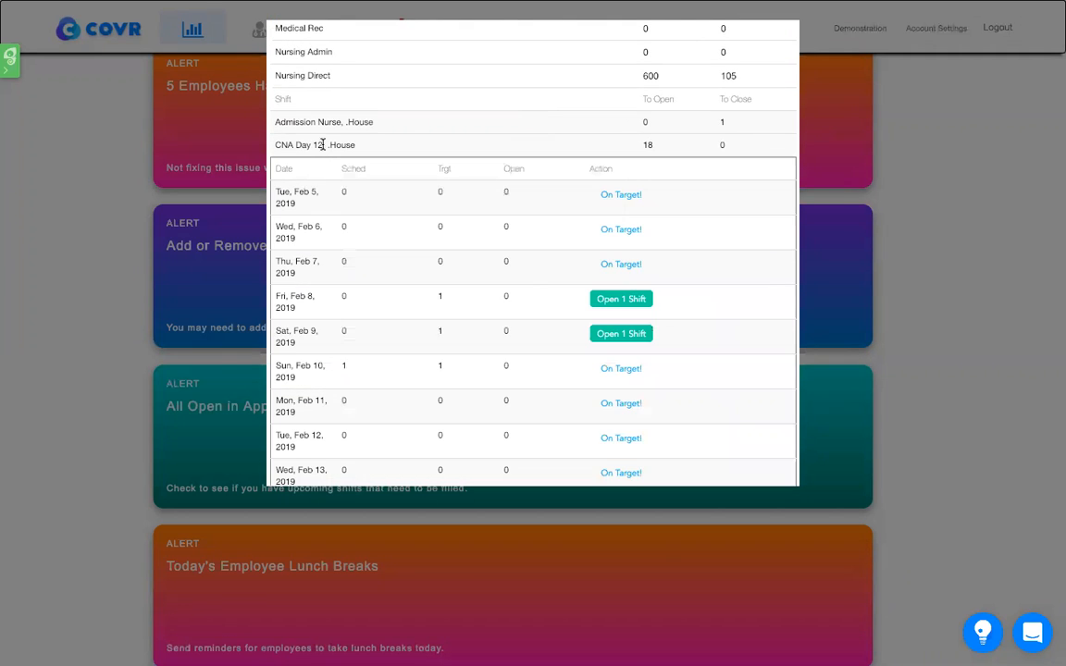
{"action": "scroll", "coordinate": [633, 238], "scroll_direction": "down", "scroll_amount": 3}
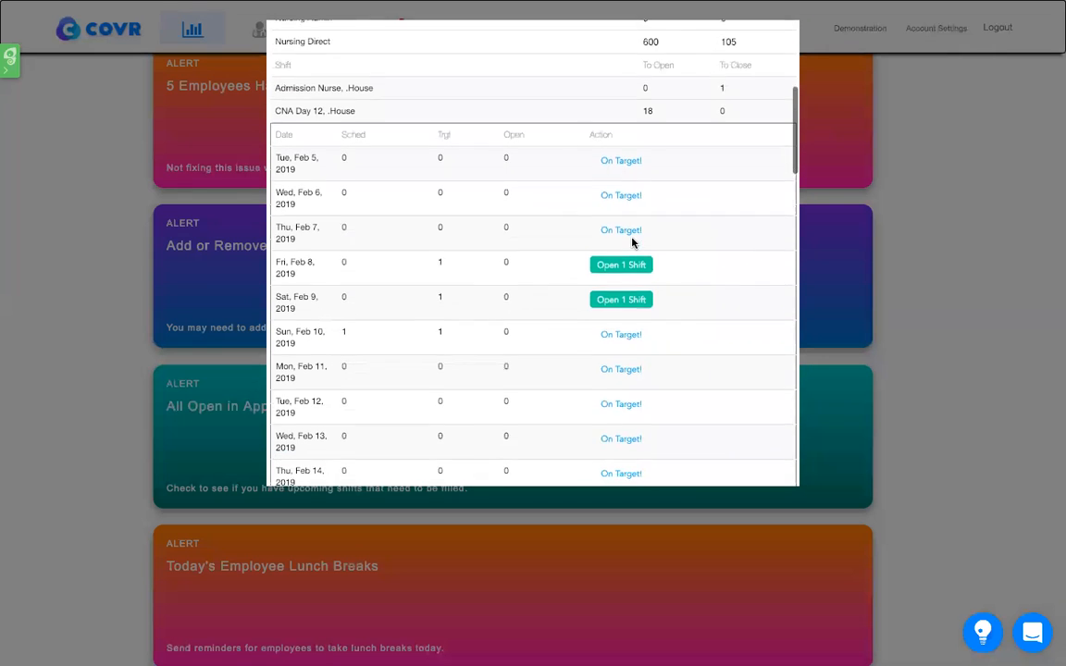
{"action": "scroll", "coordinate": [633, 242], "scroll_direction": "down", "scroll_amount": 3}
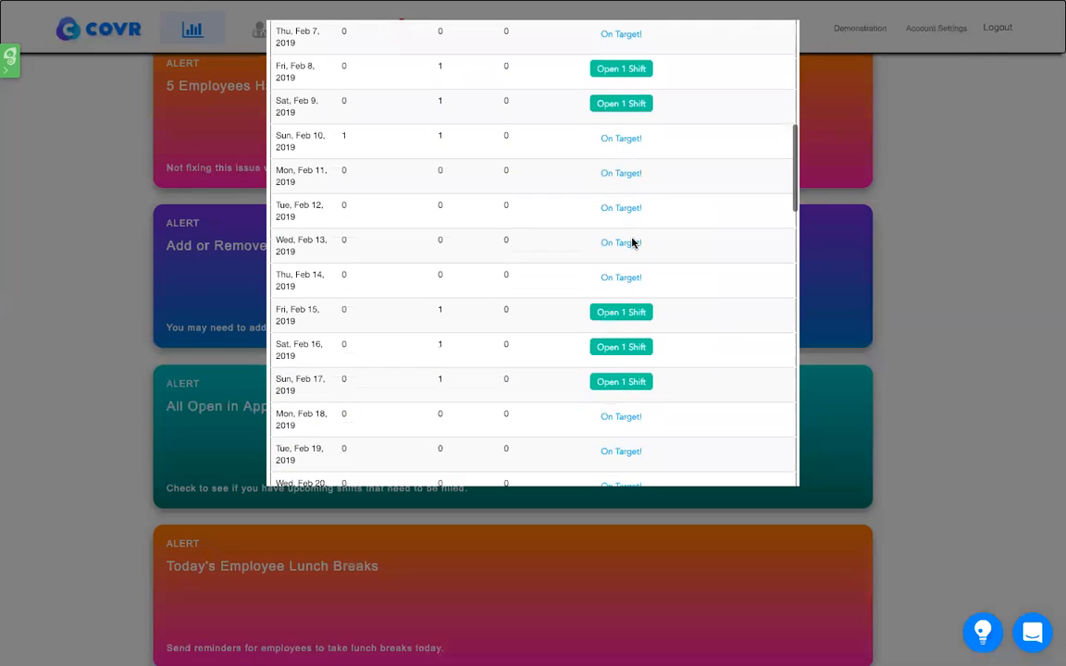
{"action": "scroll", "coordinate": [633, 243], "scroll_direction": "down", "scroll_amount": 10}
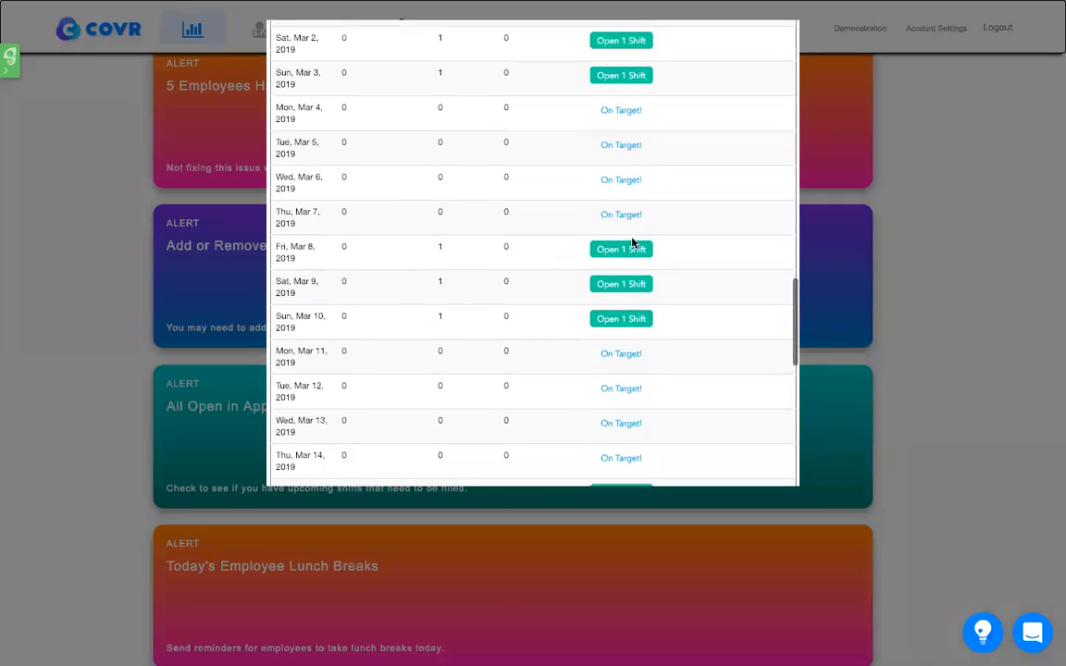
{"action": "scroll", "coordinate": [633, 243], "scroll_direction": "down", "scroll_amount": 10}
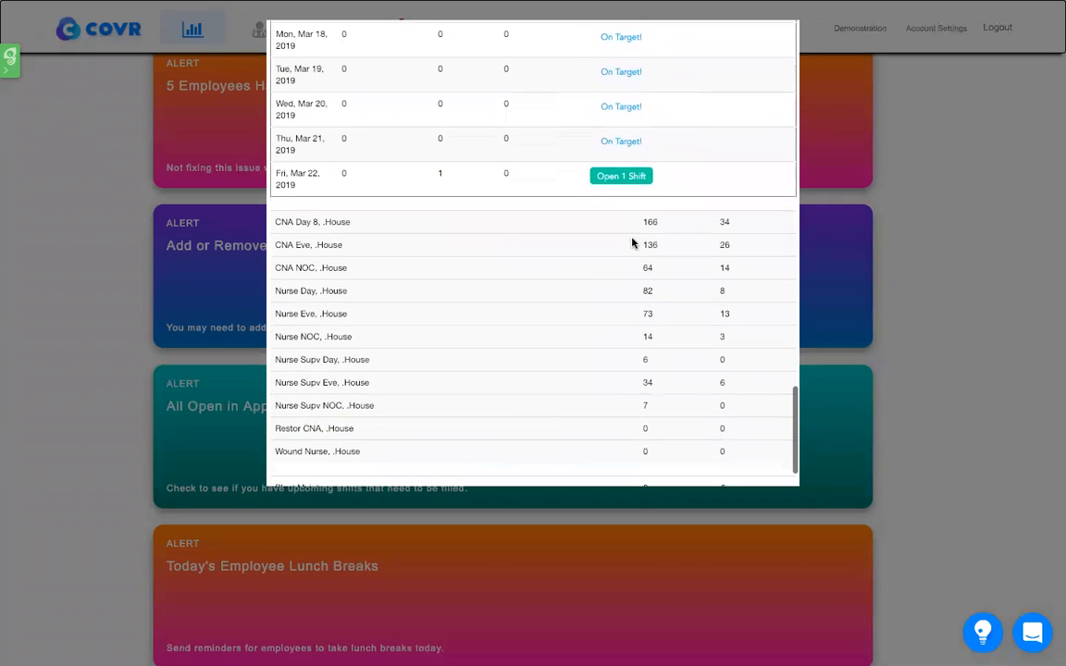
Examine the recommended daily actions for the CNA Day 8 shift and close the Open or Close Shifts review.
{"action": "left_click", "coordinate": [358, 222]}
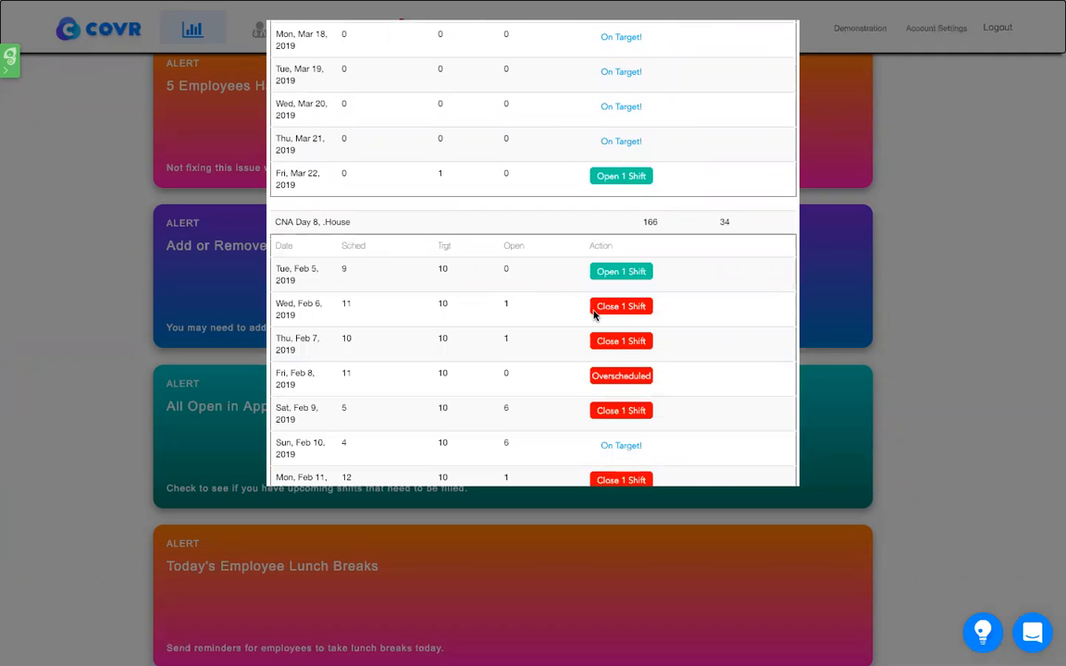
{"action": "scroll", "coordinate": [595, 312], "scroll_direction": "down", "scroll_amount": 4}
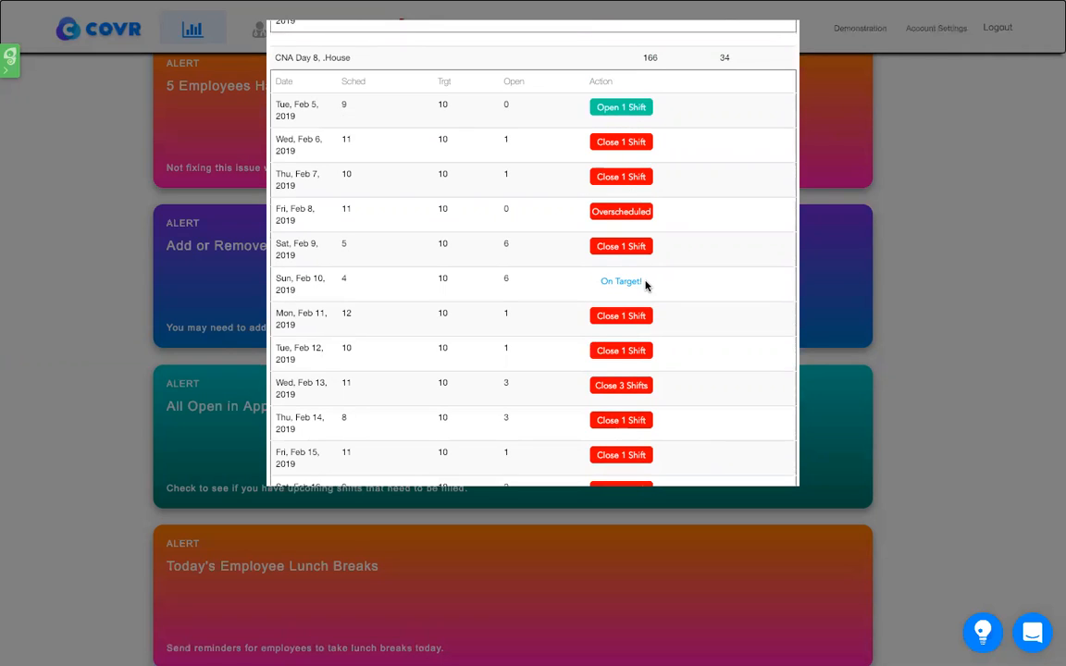
{"action": "scroll", "coordinate": [645, 285], "scroll_direction": "up", "scroll_amount": 4}
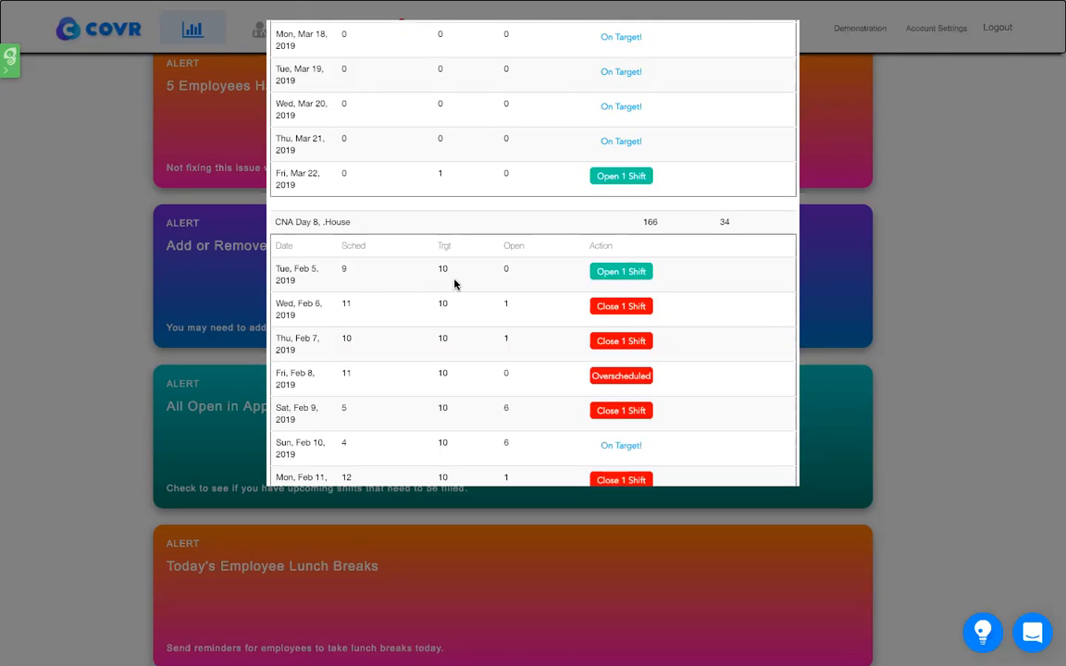
{"action": "scroll", "coordinate": [619, 214], "scroll_direction": "up", "scroll_amount": 8}
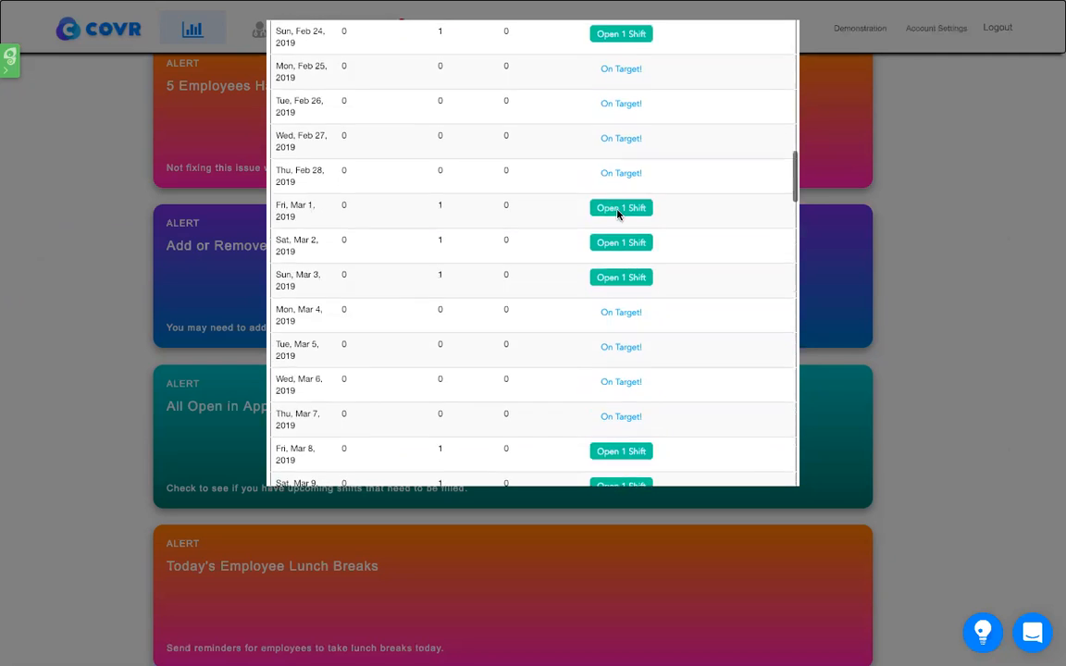
{"action": "scroll", "coordinate": [618, 214], "scroll_direction": "up", "scroll_amount": 5}
{"action": "left_click", "coordinate": [778, 41]}
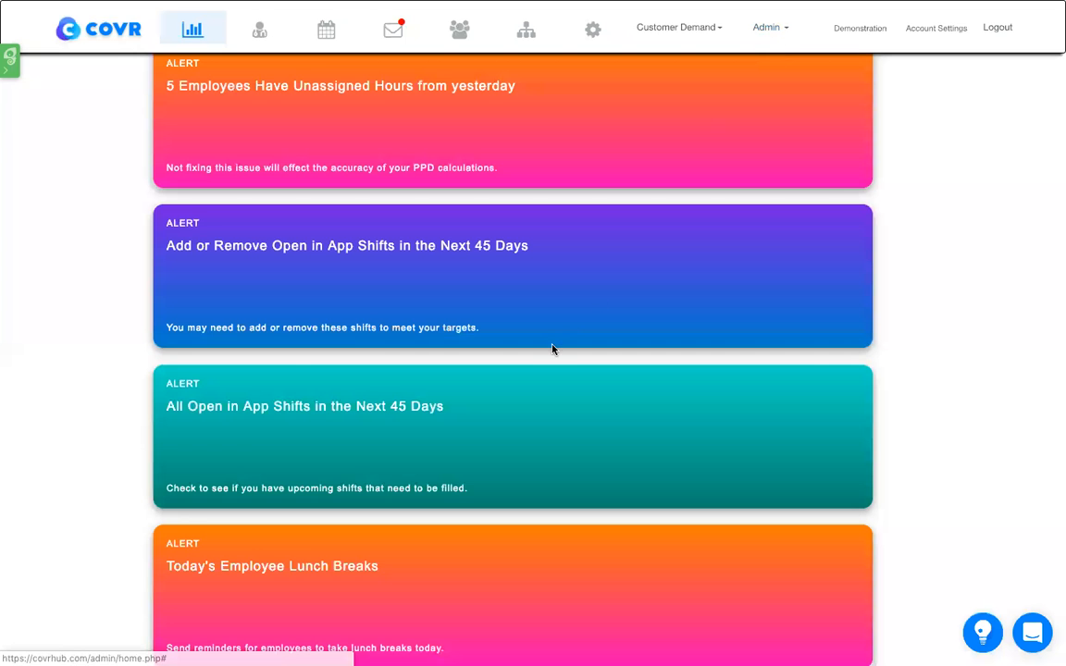
Open the alert for all Open in App shifts in the next 45 days and look through the upcoming shifts.
{"action": "scroll", "coordinate": [398, 398], "scroll_direction": "down", "scroll_amount": 2}
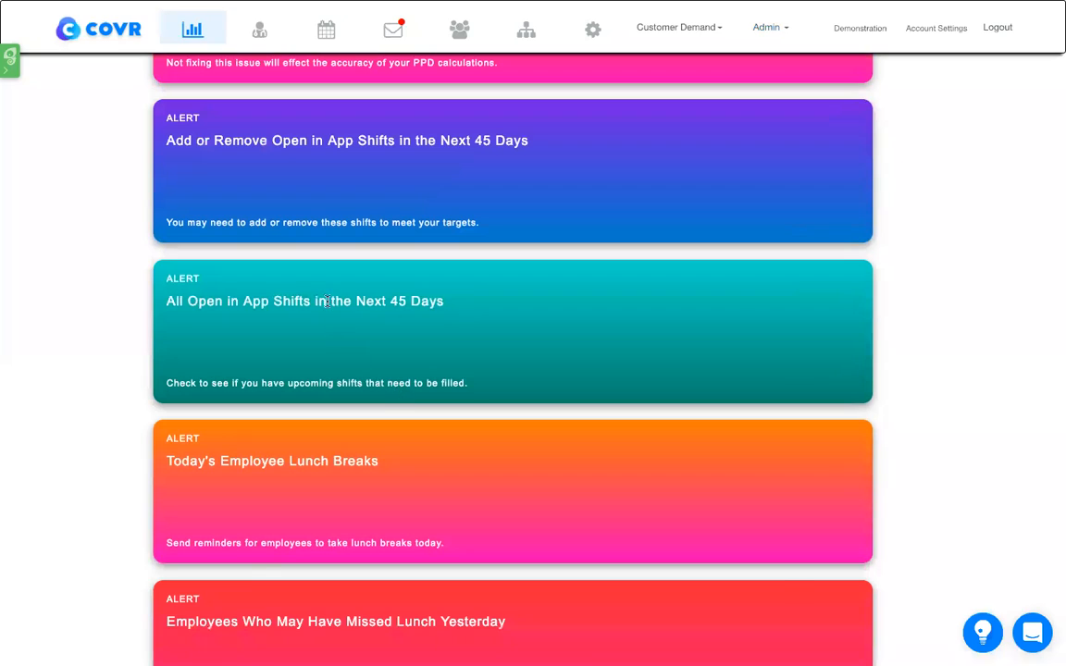
{"action": "left_click", "coordinate": [328, 301]}
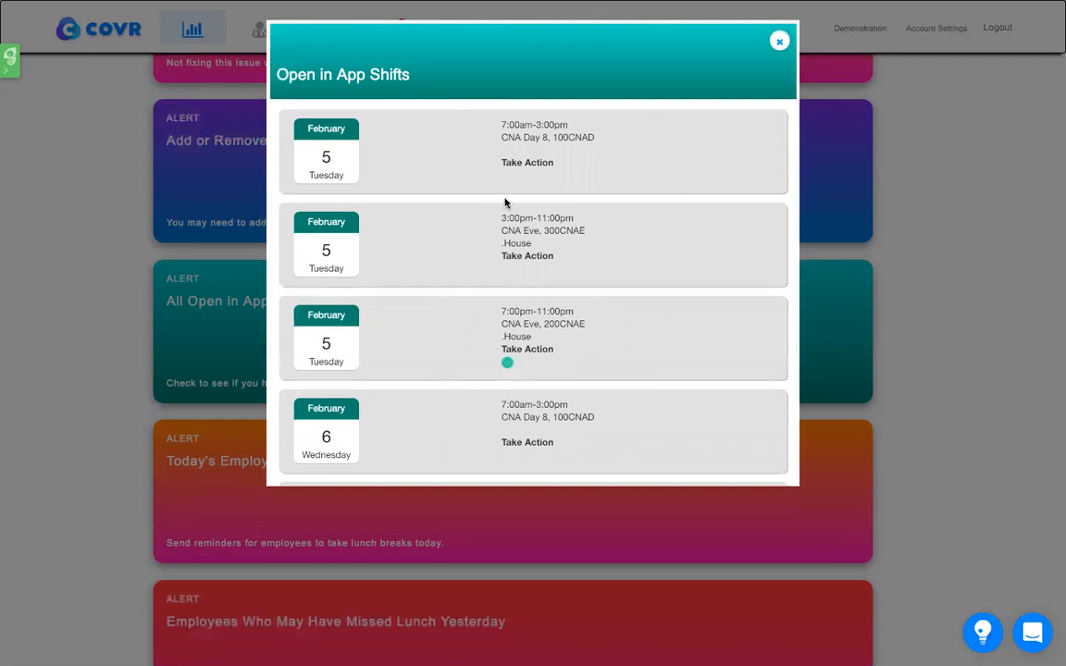
{"action": "scroll", "coordinate": [385, 239], "scroll_direction": "down", "scroll_amount": 3}
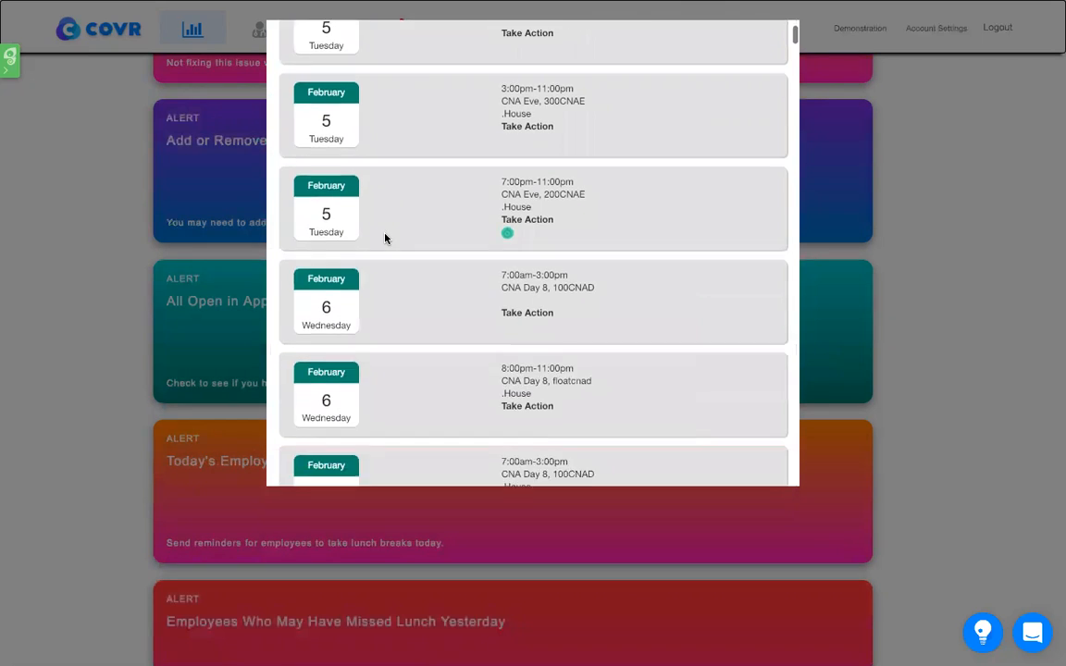
{"action": "scroll", "coordinate": [385, 238], "scroll_direction": "down", "scroll_amount": 15}
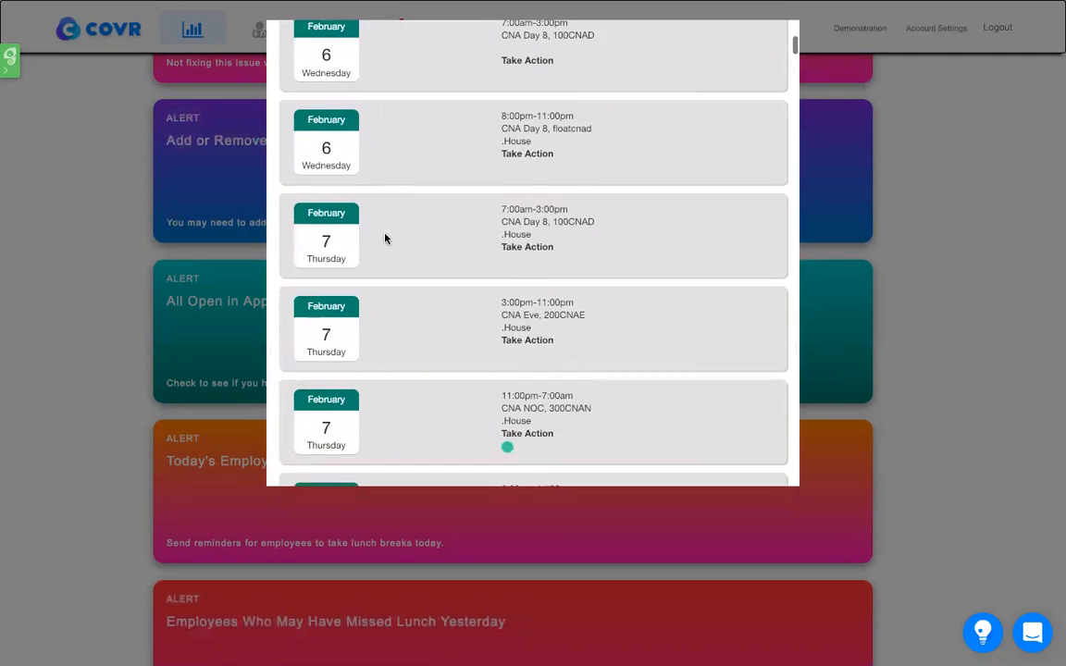
{"action": "scroll", "coordinate": [385, 238], "scroll_direction": "up", "scroll_amount": 18}
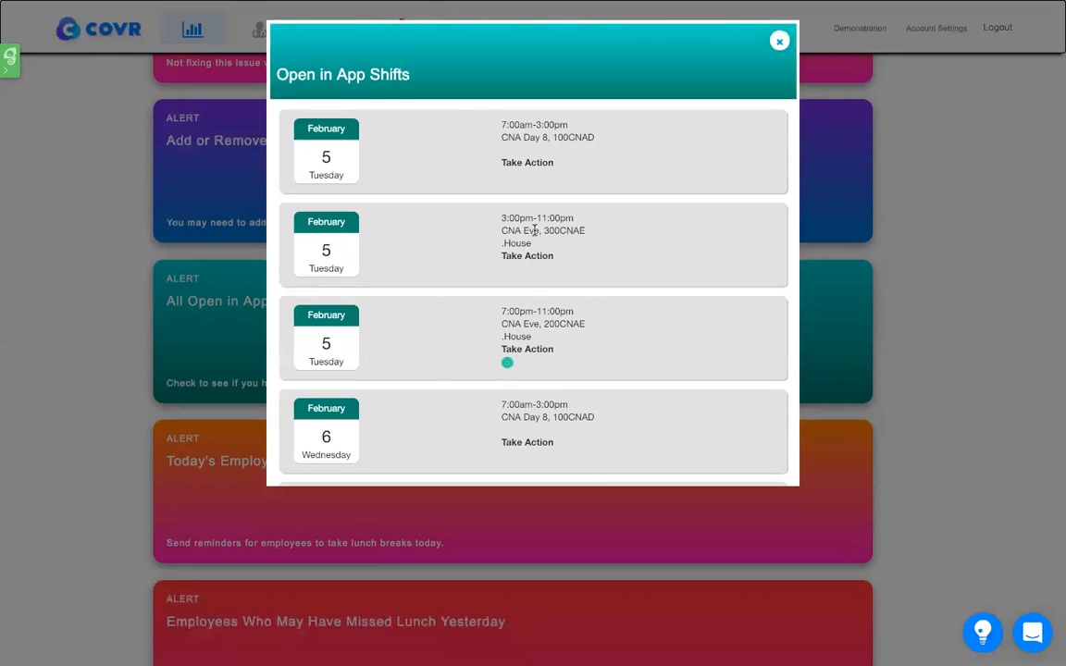
View the available actions and Incentivize Shift options for the February 5 7:00am-3:00pm CNA Day 8 shift, and close the shift list.
{"action": "left_click", "coordinate": [531, 162]}
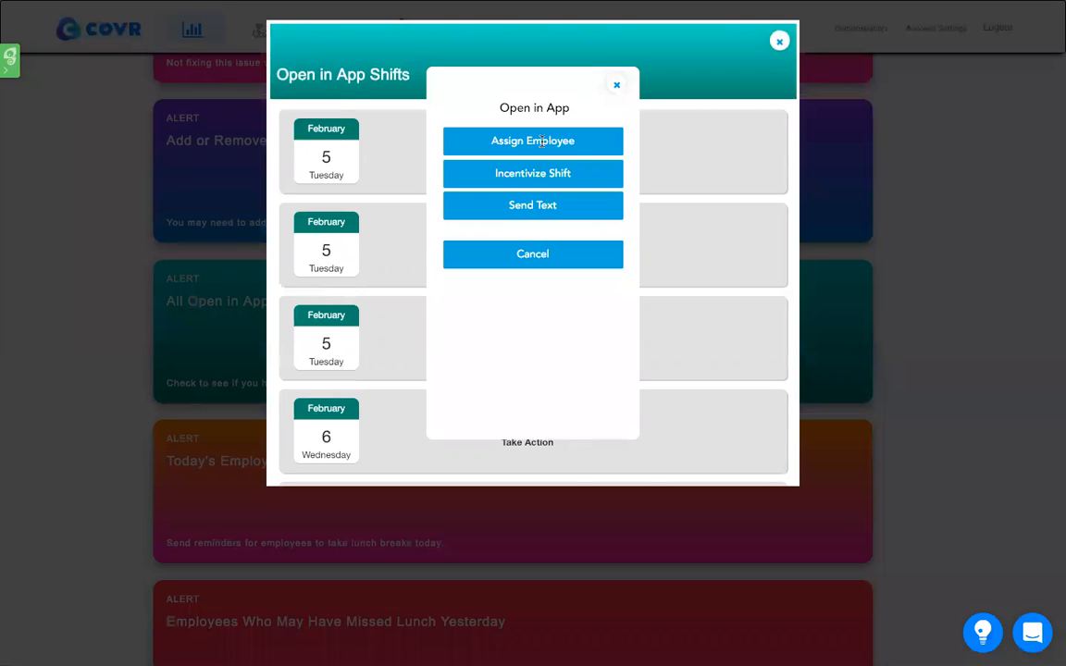
{"action": "left_click", "coordinate": [538, 173]}
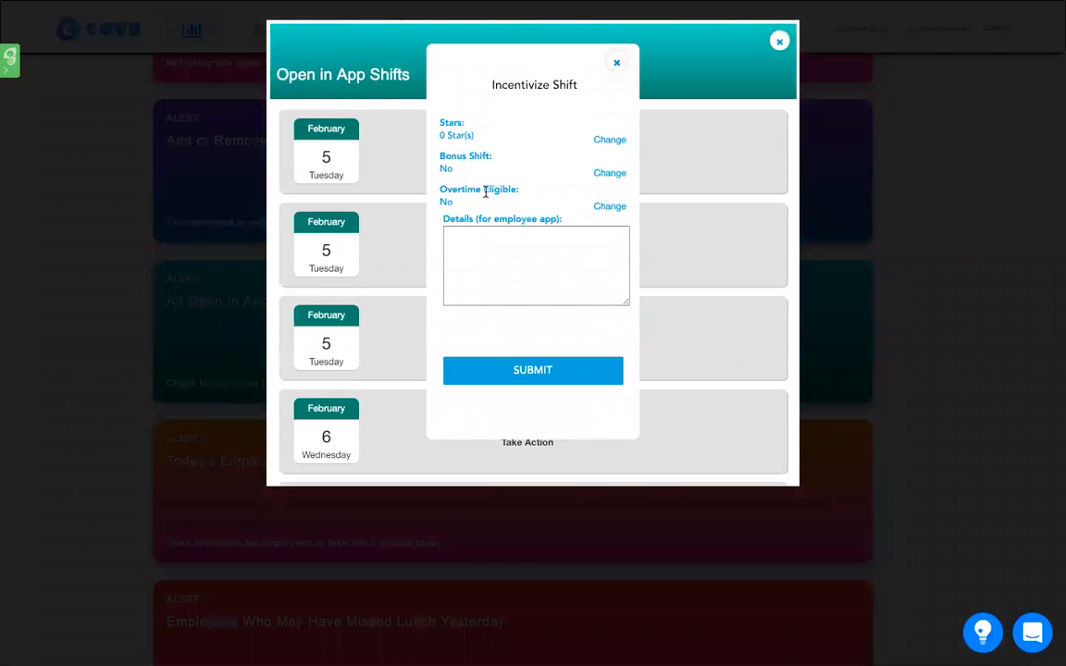
{"action": "left_click", "coordinate": [616, 62]}
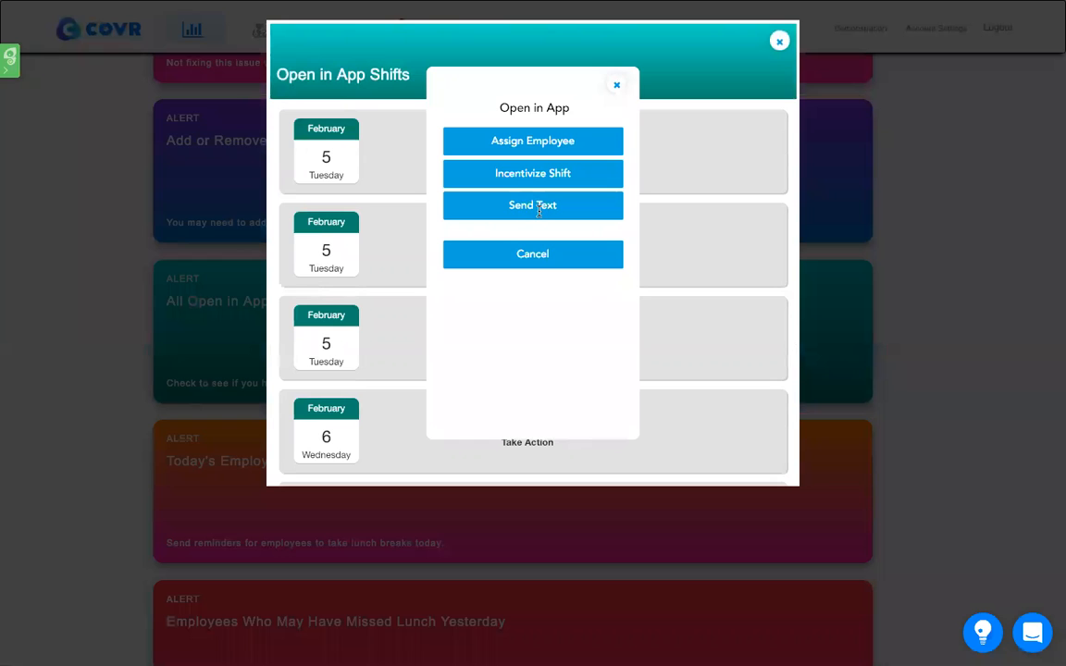
{"action": "left_click", "coordinate": [616, 86]}
{"action": "left_click", "coordinate": [779, 42]}
Review today's employee lunch break deadlines and close the list.
{"action": "scroll", "coordinate": [512, 507], "scroll_direction": "down", "scroll_amount": 3}
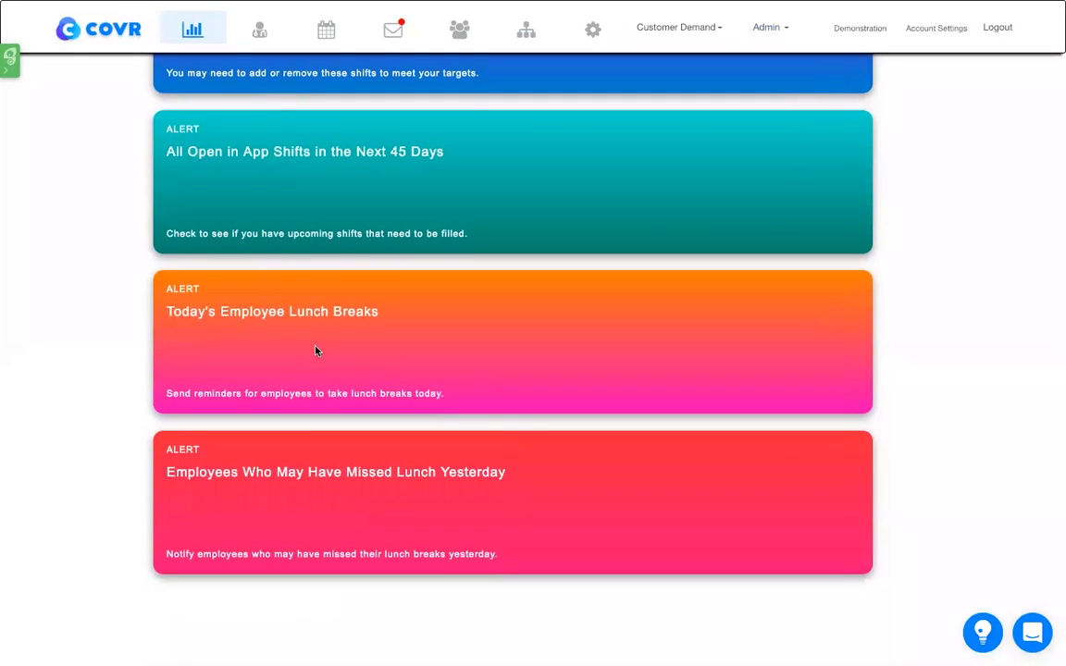
{"action": "left_click", "coordinate": [297, 313]}
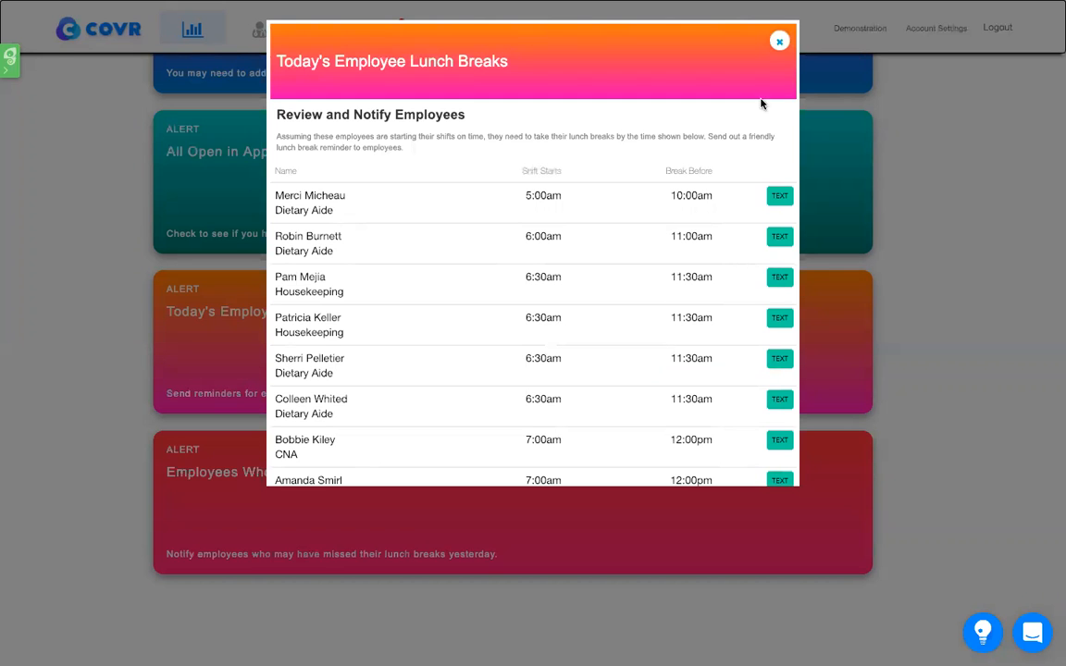
{"action": "left_click", "coordinate": [780, 41]}
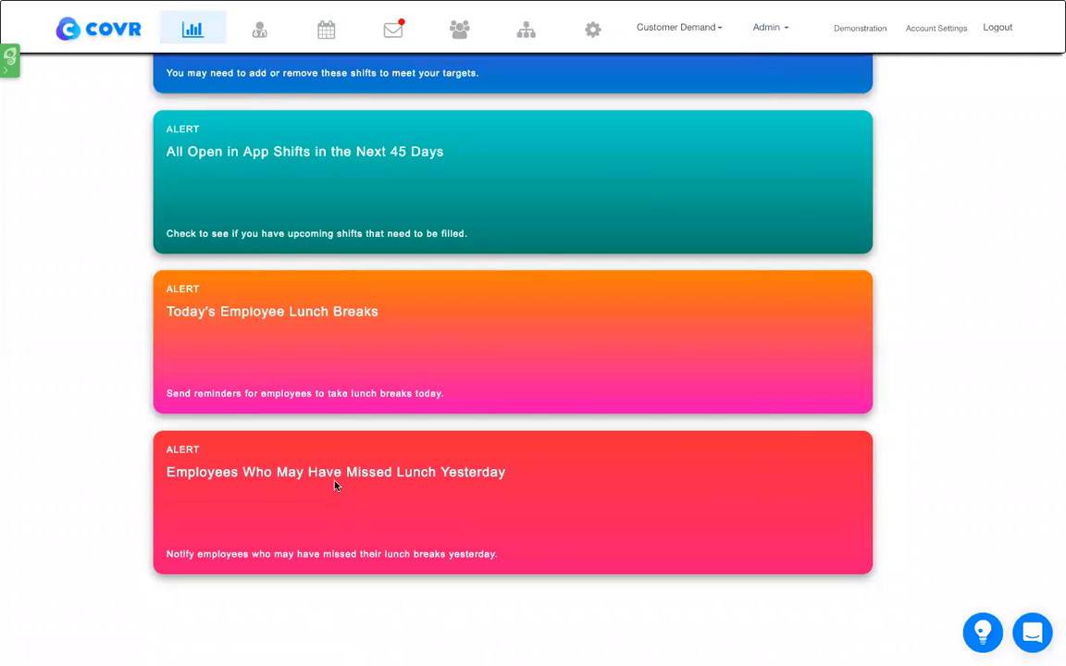
Open the alert for employees who may have missed lunch yesterday and look through their shift lengths and break statuses.
{"action": "left_click", "coordinate": [368, 475]}
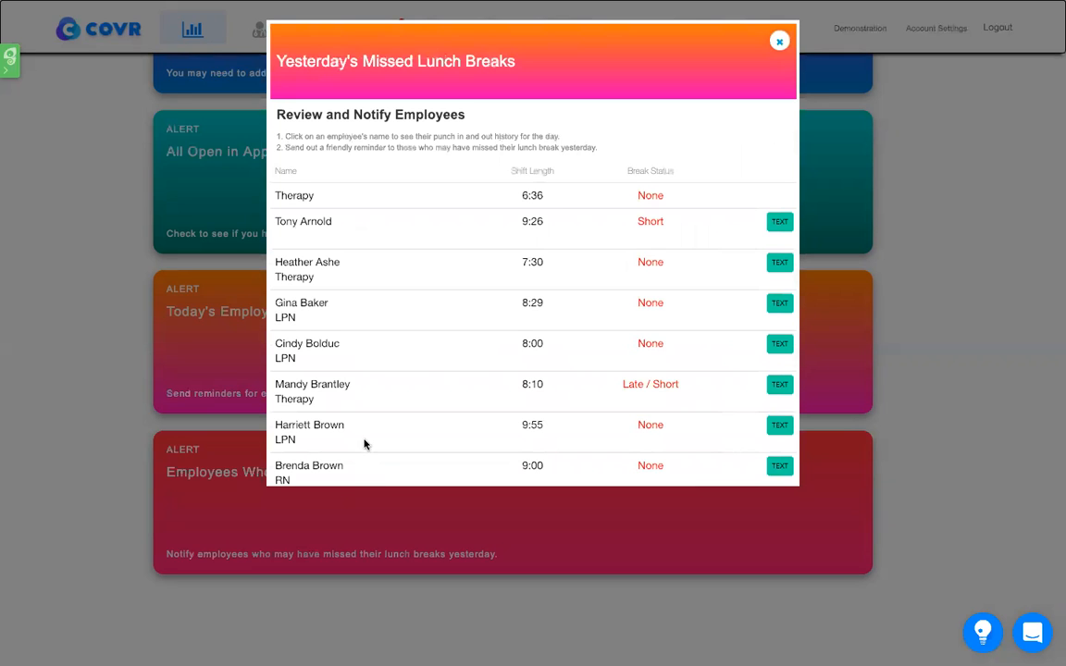
{"action": "scroll", "coordinate": [364, 355], "scroll_direction": "down", "scroll_amount": 3}
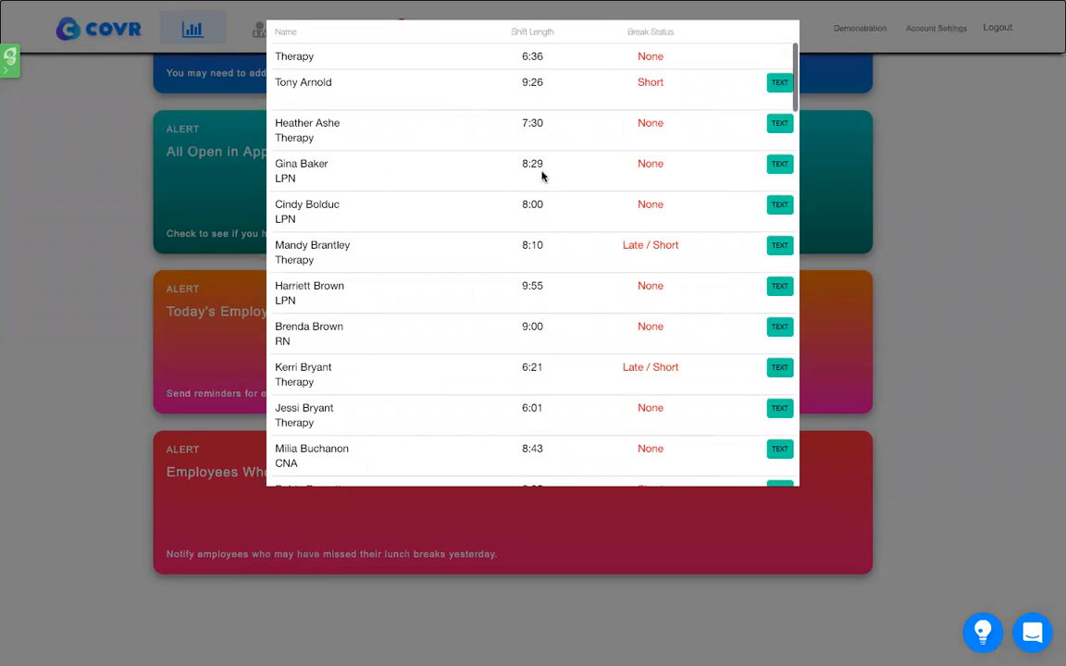
{"action": "scroll", "coordinate": [544, 174], "scroll_direction": "up", "scroll_amount": 3}
{"action": "scroll", "coordinate": [528, 414], "scroll_direction": "down", "scroll_amount": 3}
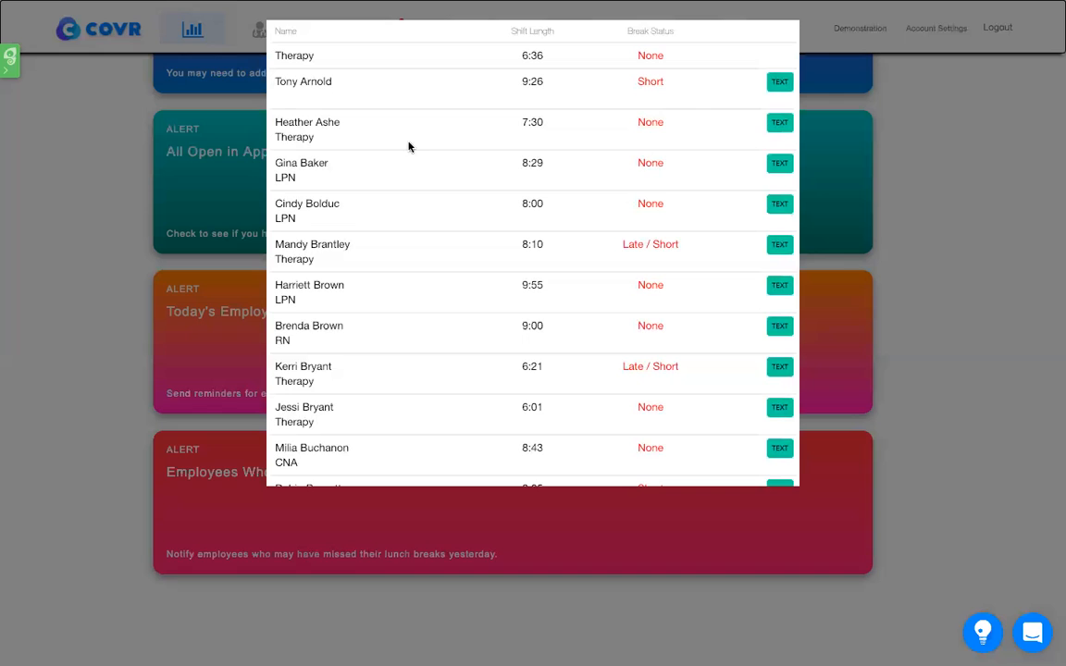
Show the check-in, check-out and break times of the LPN with the 8:29 shift, and close the missed lunch list.
{"action": "left_click", "coordinate": [304, 174]}
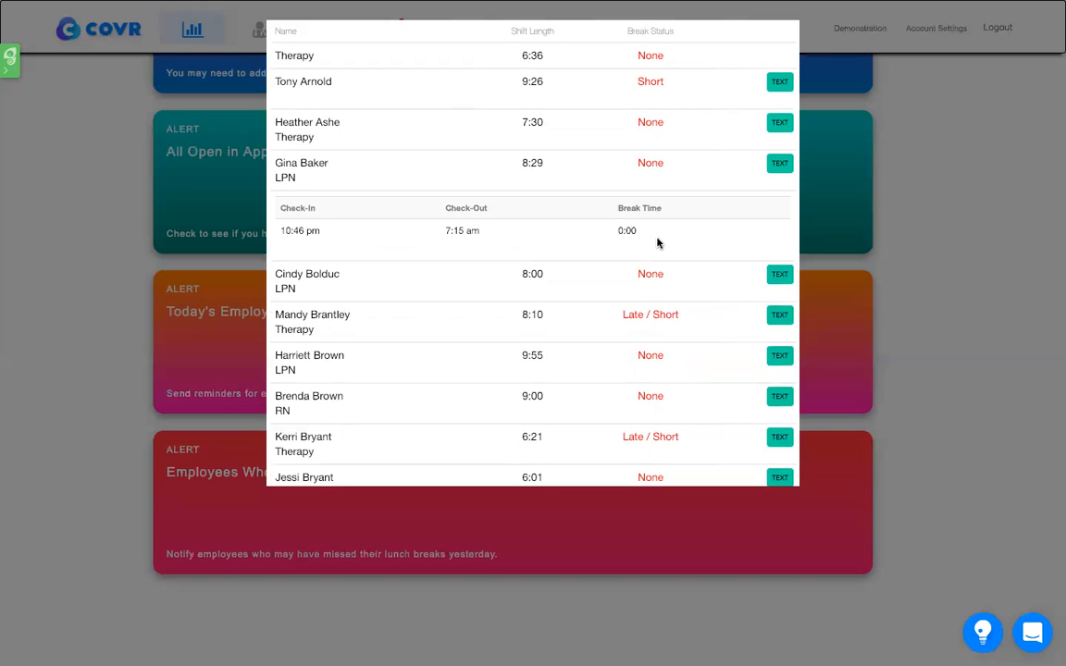
{"action": "scroll", "coordinate": [658, 240], "scroll_direction": "down", "scroll_amount": 3}
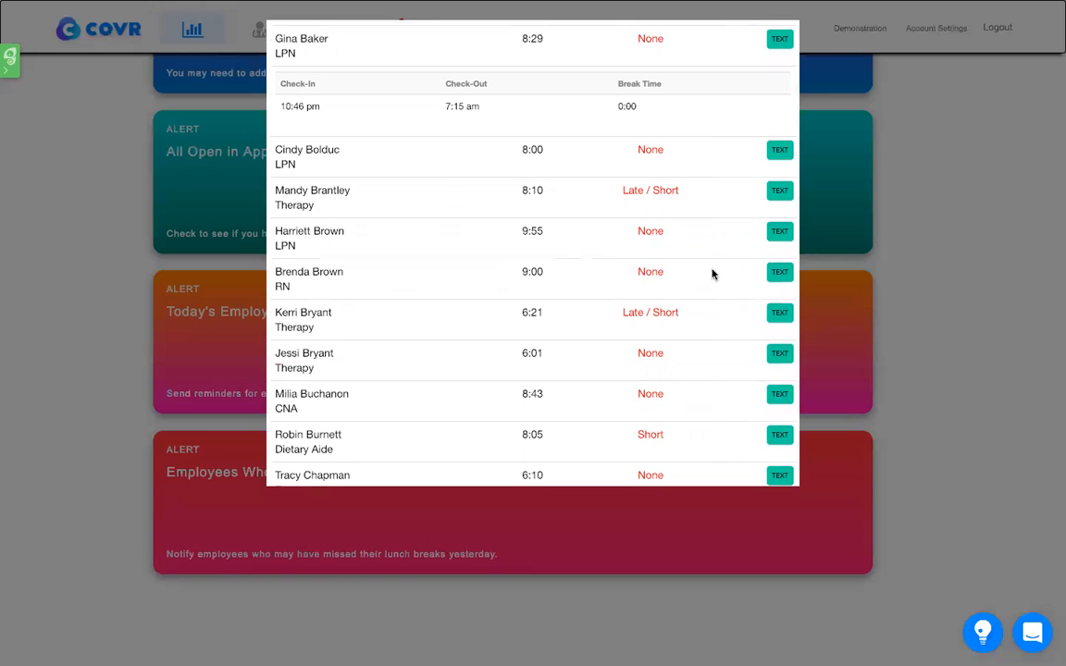
{"action": "scroll", "coordinate": [627, 220], "scroll_direction": "up", "scroll_amount": 3}
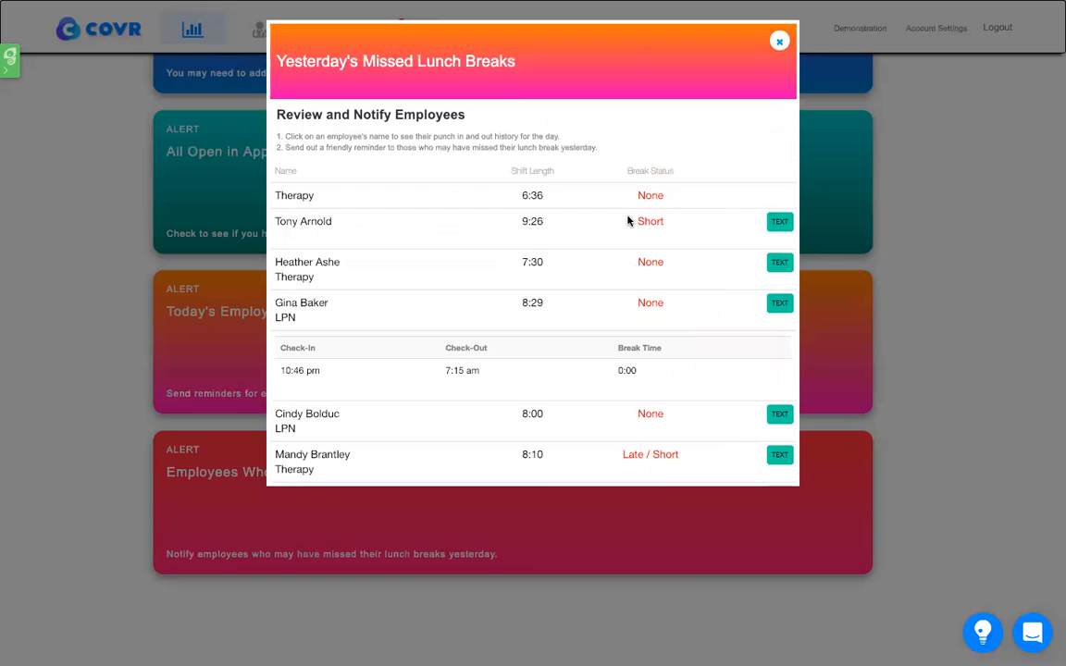
{"action": "left_click", "coordinate": [779, 41]}
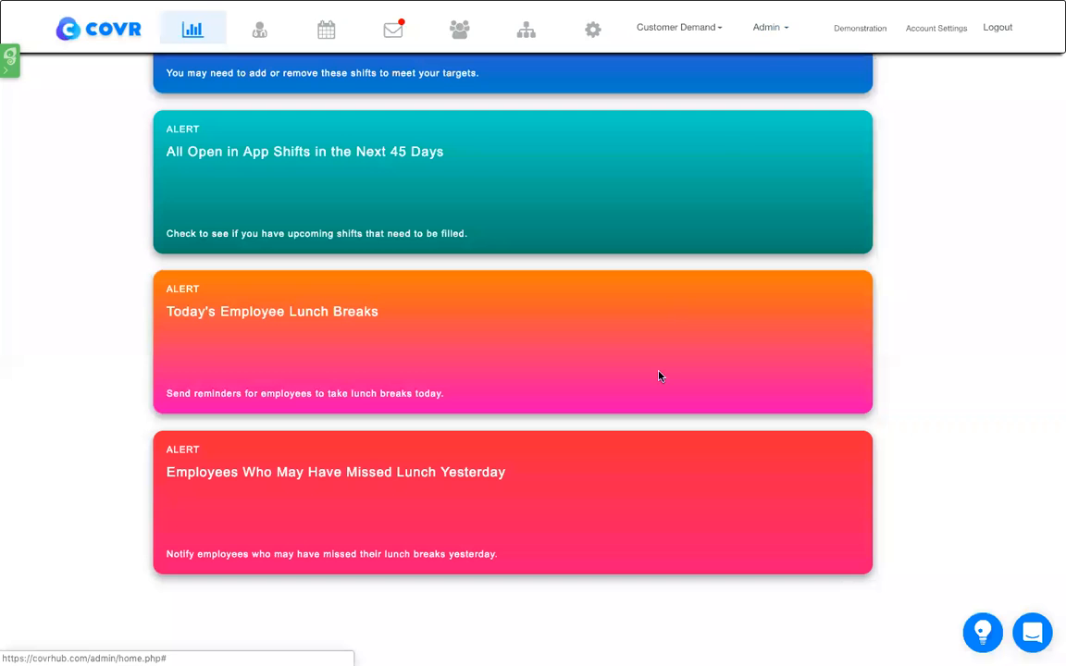
{"action": "scroll", "coordinate": [561, 397], "scroll_direction": "up", "scroll_amount": 5}
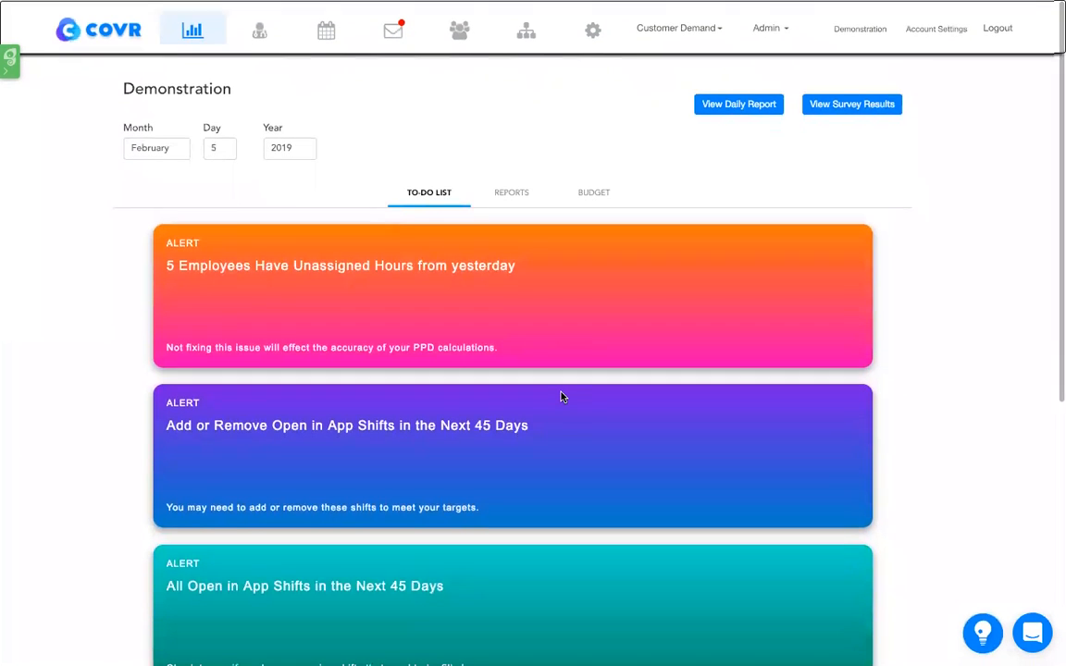